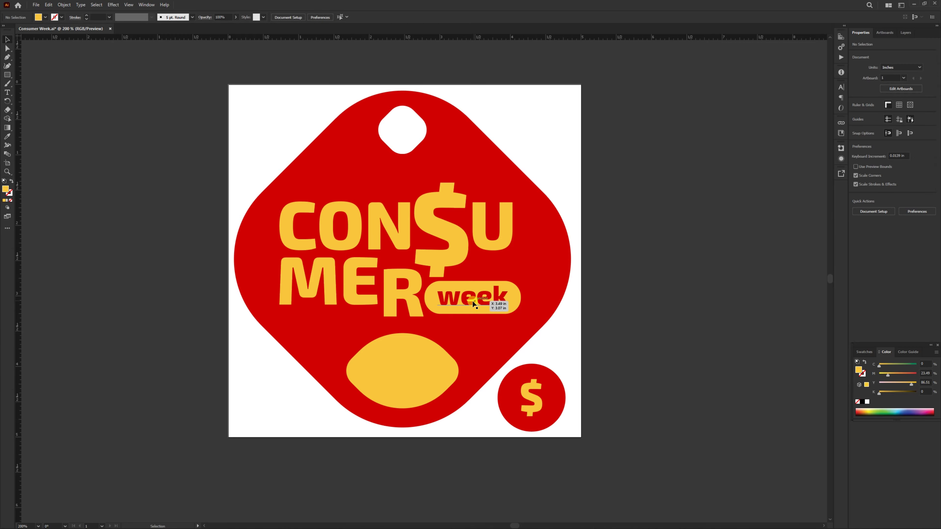
- Examine the finished Consumer Week tag design, inspecting its individual letters, the "week" text and the red tag shape
{"action": "left_click", "coordinate": [395, 237]}
{"action": "left_click", "coordinate": [480, 245]}
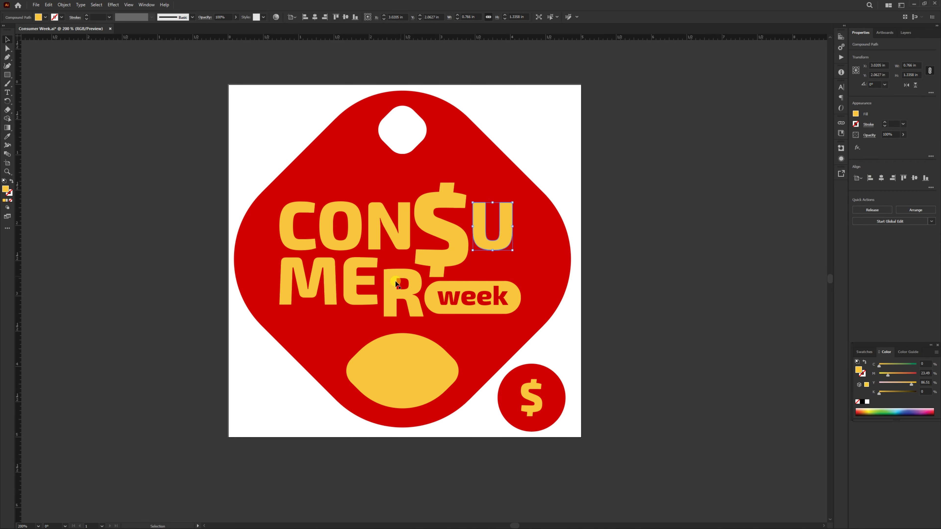
{"action": "left_click", "coordinate": [453, 301]}
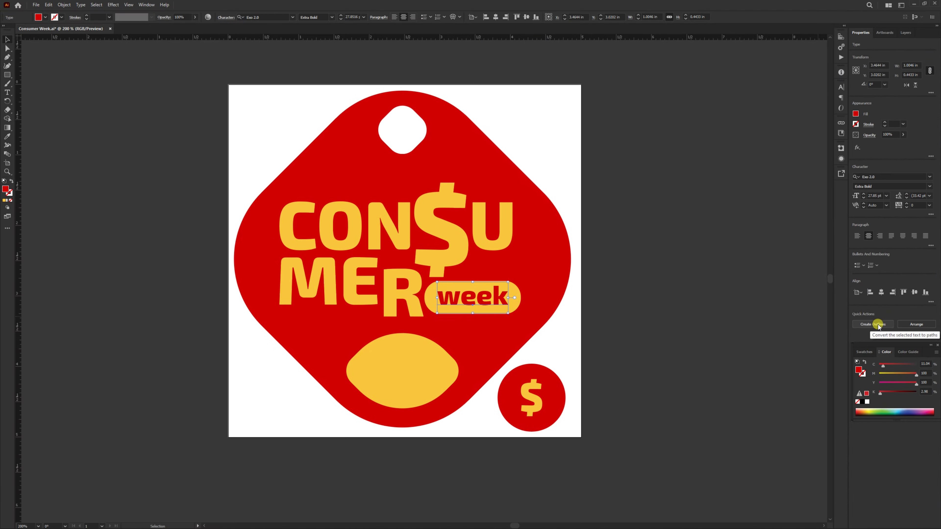
{"action": "left_click", "coordinate": [456, 260]}
{"action": "left_click", "coordinate": [354, 237]}
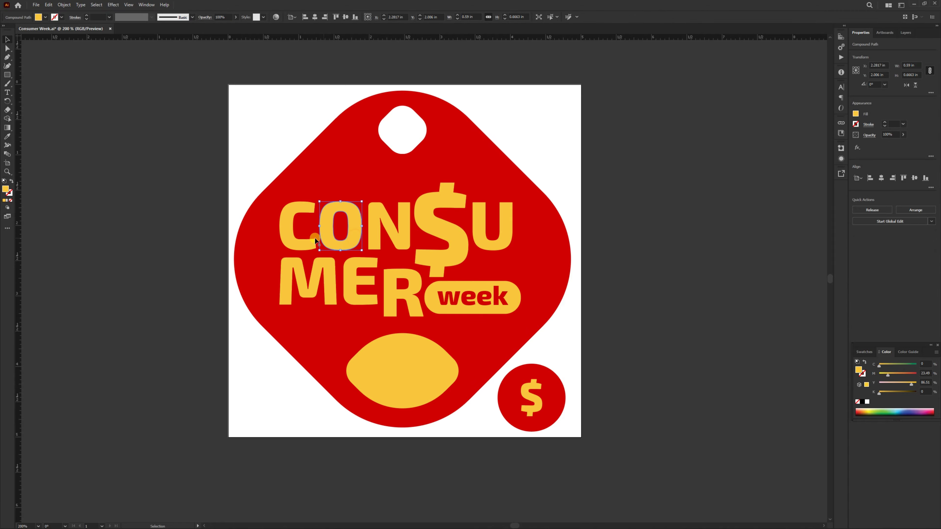
{"action": "left_click", "coordinate": [318, 193]}
{"action": "scroll", "coordinate": [255, 239], "scroll_direction": "down", "scroll_amount": 3}
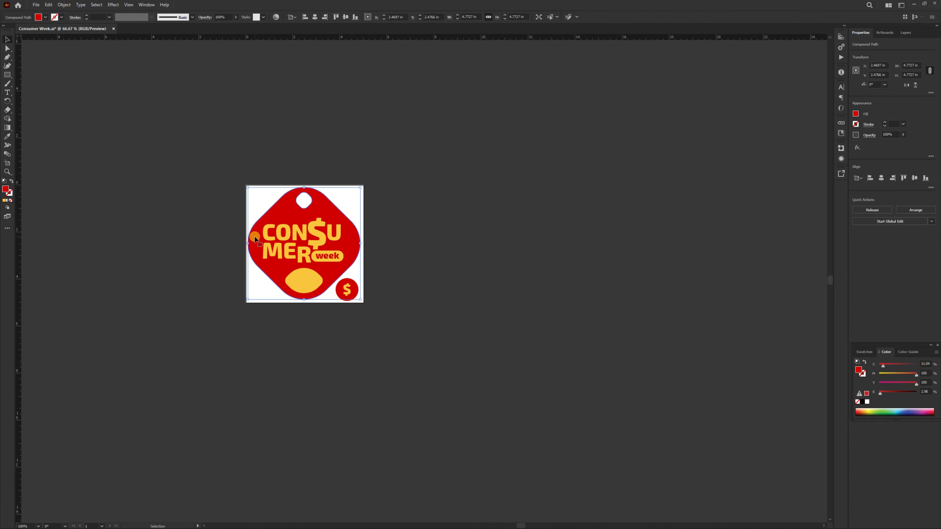
{"action": "scroll", "coordinate": [337, 226], "scroll_direction": "up", "scroll_amount": 2}
{"action": "left_click", "coordinate": [282, 105]}
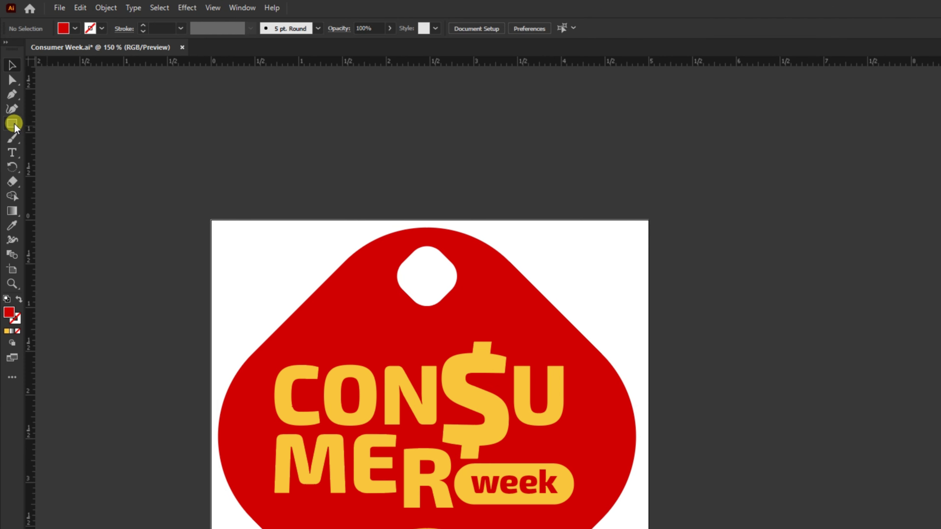
- Draw a red square about 2.54 in wide beside the artboard and rotate it 45° into a diamond
{"action": "left_click", "coordinate": [7, 74]}
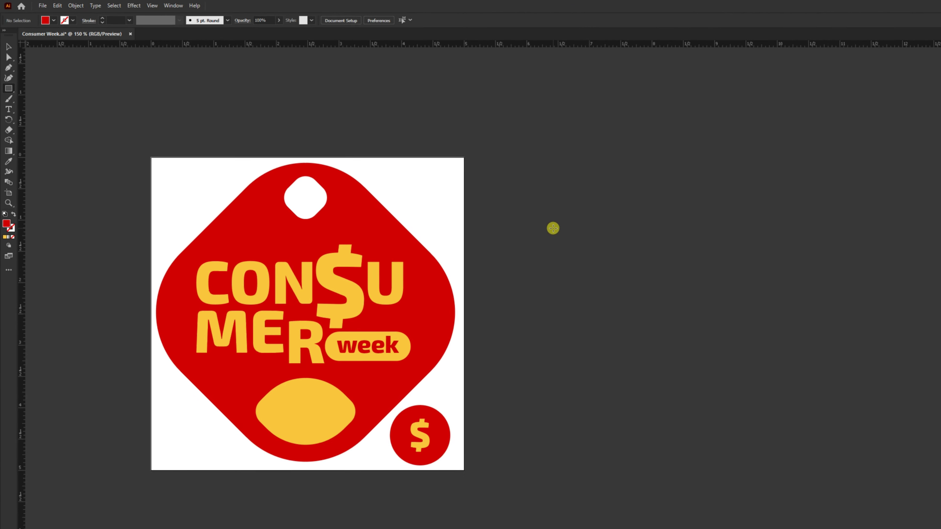
{"action": "left_click_drag", "start_coordinate": [467, 193], "coordinate": [595, 327]}
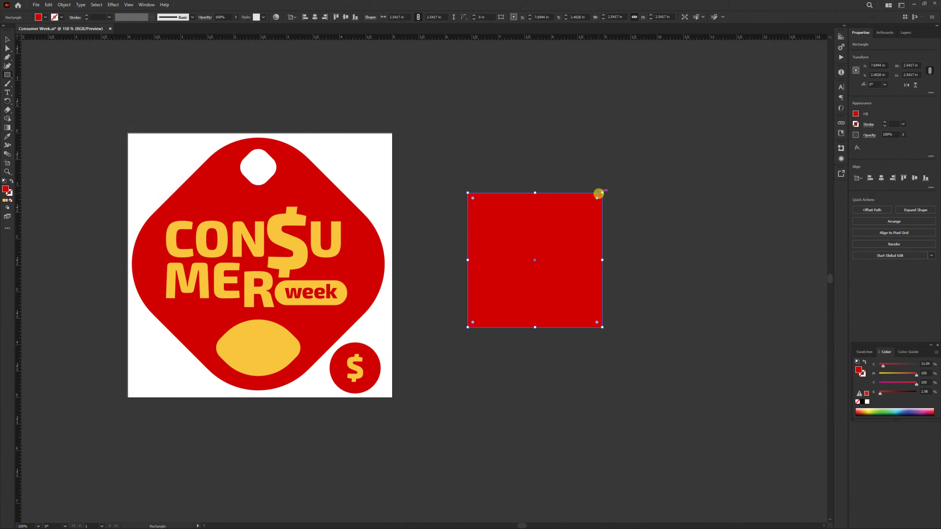
{"action": "left_click", "coordinate": [9, 39]}
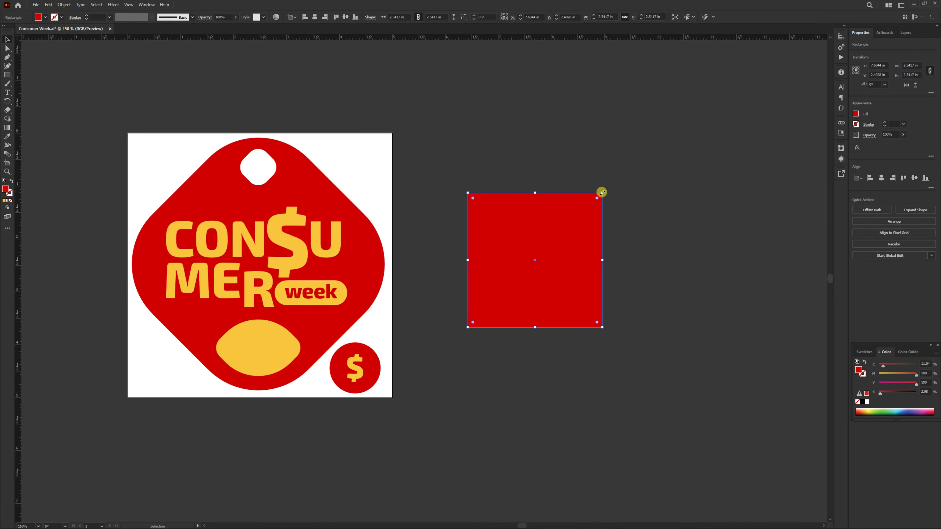
{"action": "left_click_drag", "start_coordinate": [602, 191], "coordinate": [632, 254]}
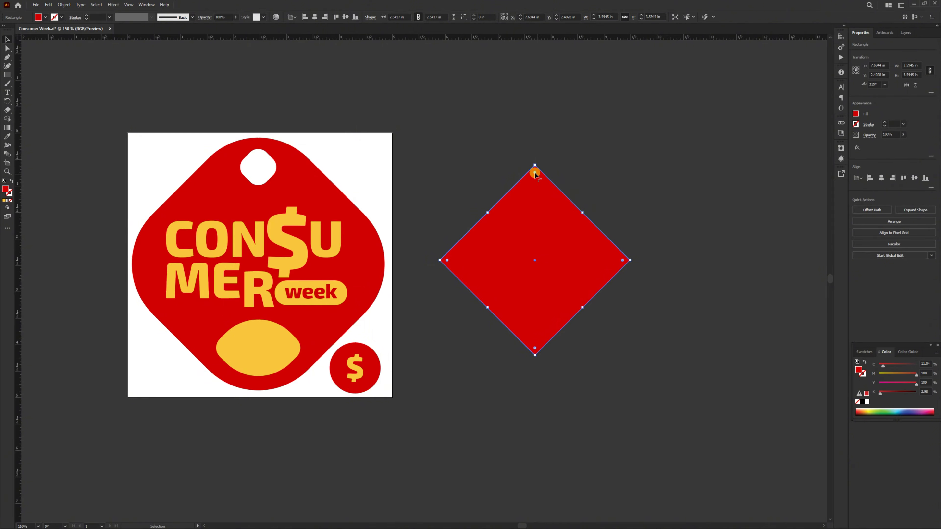
- Round all four corners of the red diamond to a radius of about 0.77 in
{"action": "left_click_drag", "start_coordinate": [535, 173], "coordinate": [542, 222]}
{"action": "left_click", "coordinate": [610, 187]}
{"action": "left_click", "coordinate": [551, 235]}
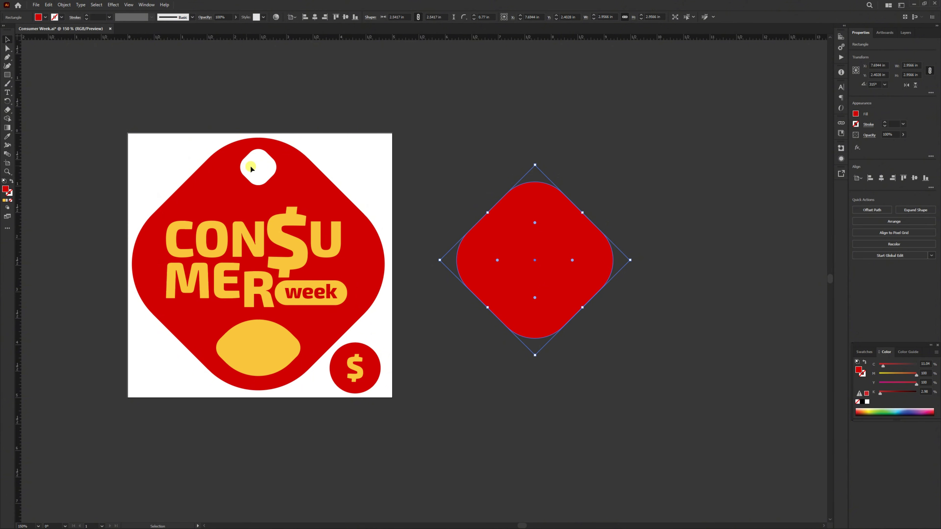
- Make a scaled-down copy of the rounded diamond with sides about 0.56 in long and place it inside the tag's upper corner
{"action": "scroll", "coordinate": [251, 164], "scroll_direction": "up", "scroll_amount": 2}
{"action": "scroll", "coordinate": [253, 165], "scroll_direction": "down", "scroll_amount": 2}
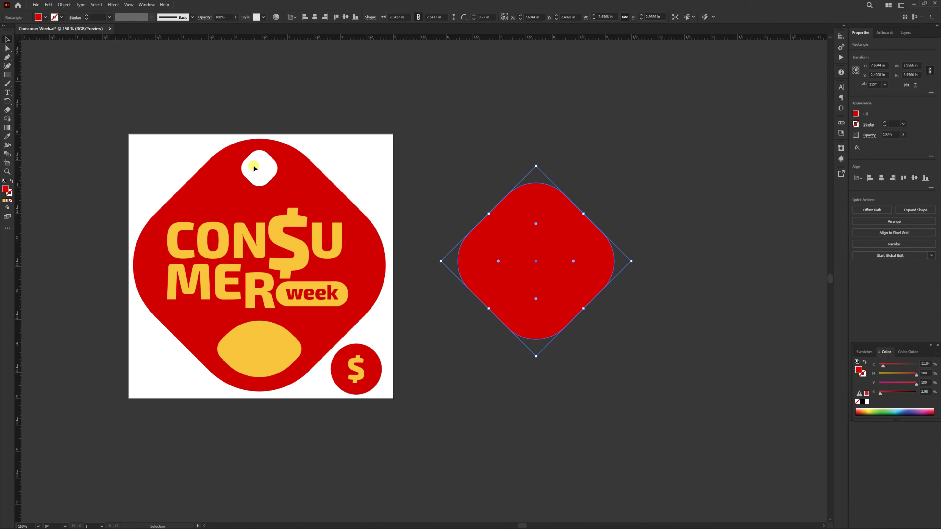
{"action": "scroll", "coordinate": [559, 242], "scroll_direction": "up", "scroll_amount": 2}
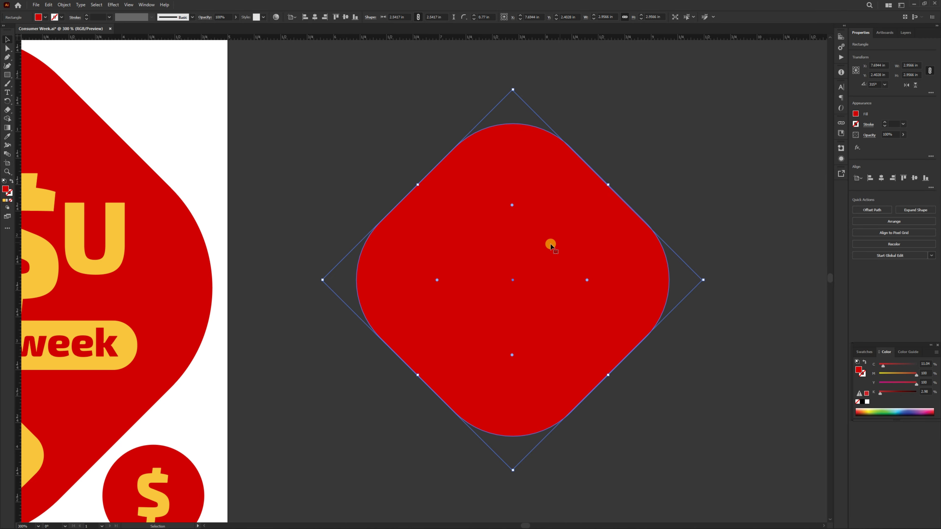
{"action": "key", "text": "a"}
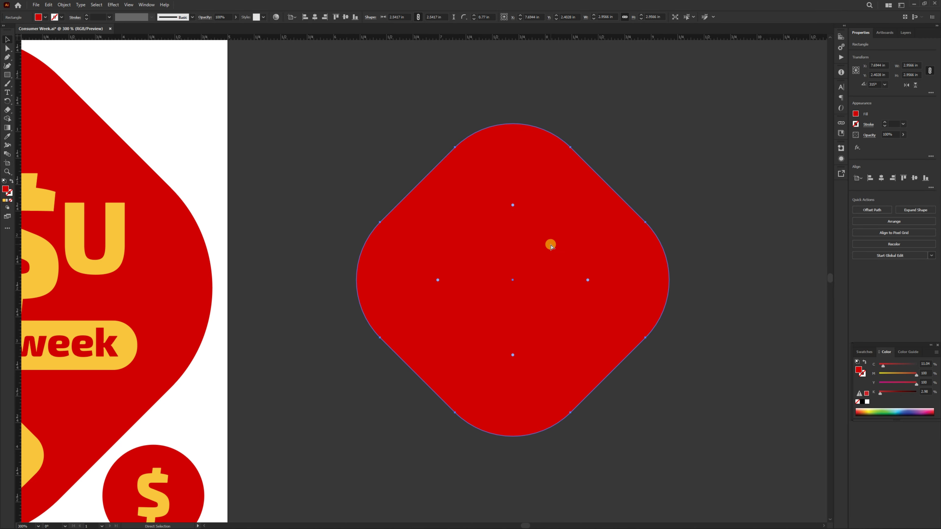
{"action": "key", "text": "v"}
{"action": "left_click_drag", "start_coordinate": [512, 470], "coordinate": [512, 170]}
{"action": "left_click_drag", "start_coordinate": [513, 134], "coordinate": [513, 171]}
- Fill the small diamond with the white sampled from the artboard background
{"action": "key", "text": "i"}
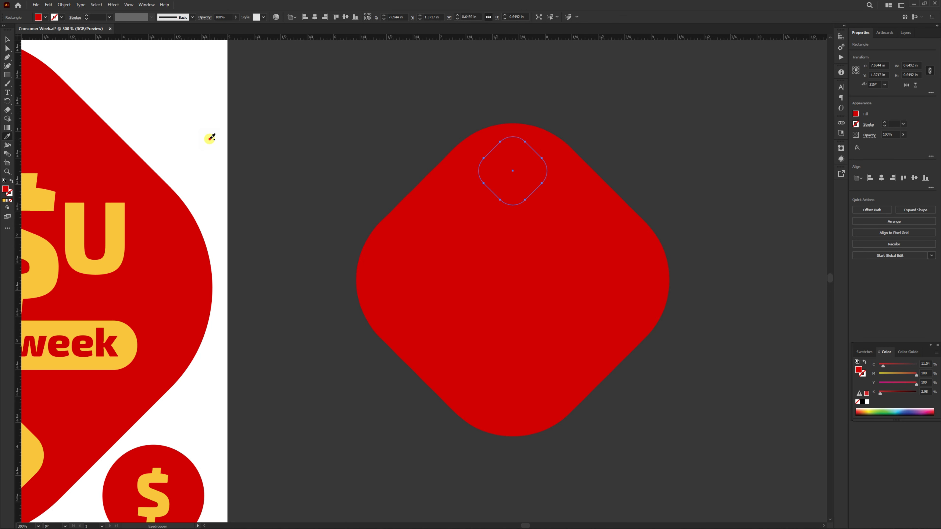
{"action": "left_click", "coordinate": [209, 140]}
{"action": "scroll", "coordinate": [506, 242], "scroll_direction": "down", "scroll_amount": 2}
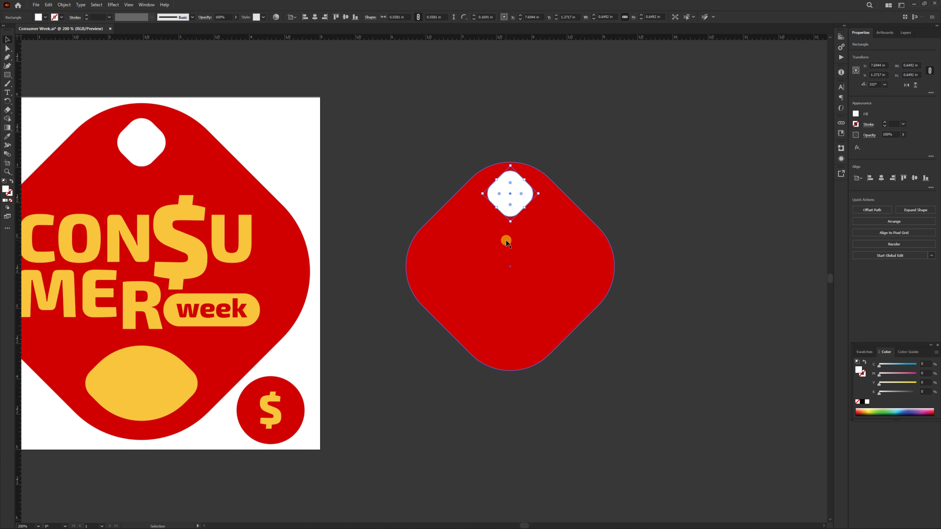
- Scale the small white diamond down to sides of about 0.45 in, keeping it at the tag's upper corner
{"action": "key", "text": "v"}
{"action": "left_click", "coordinate": [565, 172]}
{"action": "scroll", "coordinate": [519, 216], "scroll_direction": "up", "scroll_amount": 1}
{"action": "left_click", "coordinate": [509, 213]}
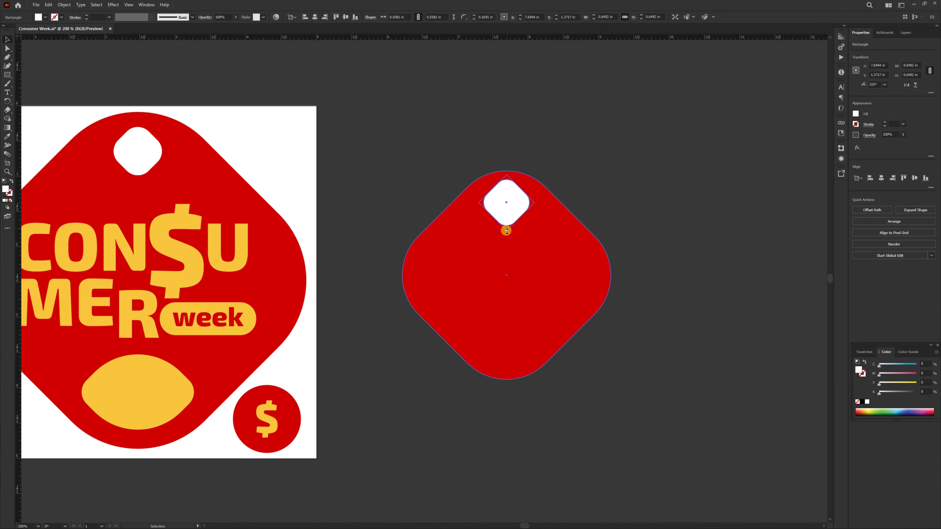
{"action": "left_click_drag", "start_coordinate": [507, 231], "coordinate": [506, 220]}
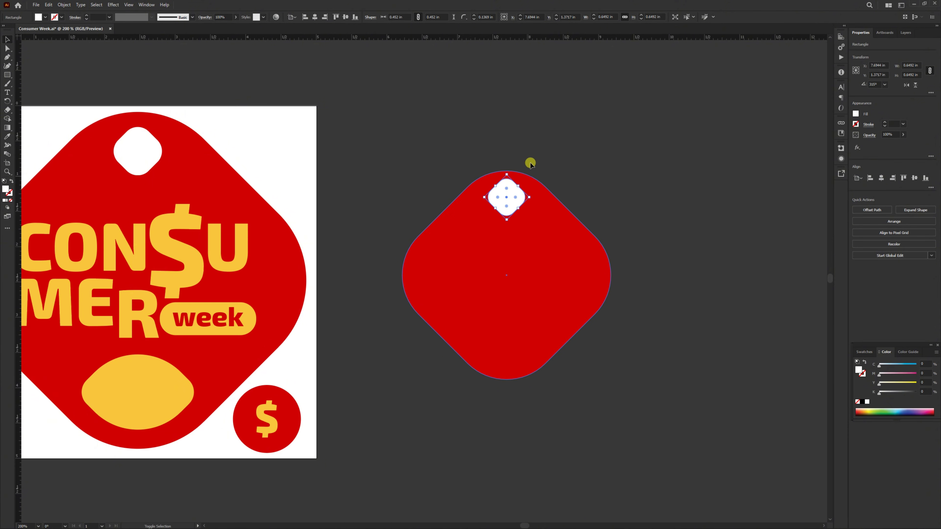
{"action": "left_click", "coordinate": [531, 164]}
{"action": "scroll", "coordinate": [526, 161], "scroll_direction": "down", "scroll_amount": 1}
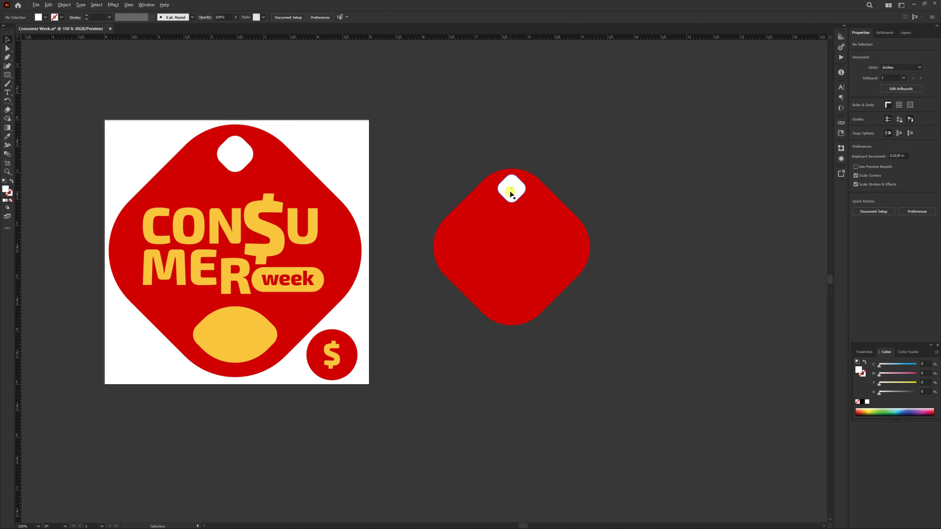
- Copy the white diamond straight down to the tag's lower corner and enlarge the copy to sides of about 0.69 in
{"action": "left_click_drag", "start_coordinate": [513, 196], "coordinate": [516, 305]}
{"action": "scroll", "coordinate": [512, 301], "scroll_direction": "up", "scroll_amount": 1}
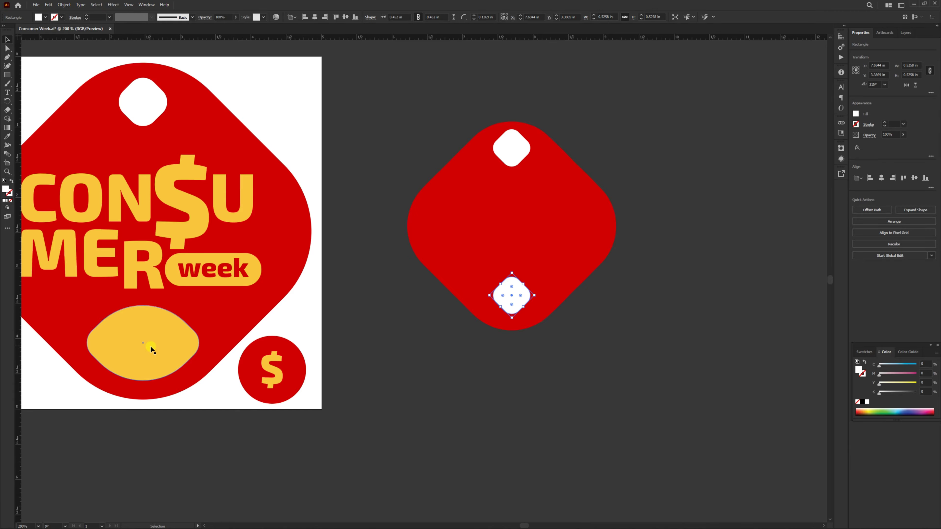
{"action": "left_click_drag", "start_coordinate": [512, 273], "coordinate": [512, 250]}
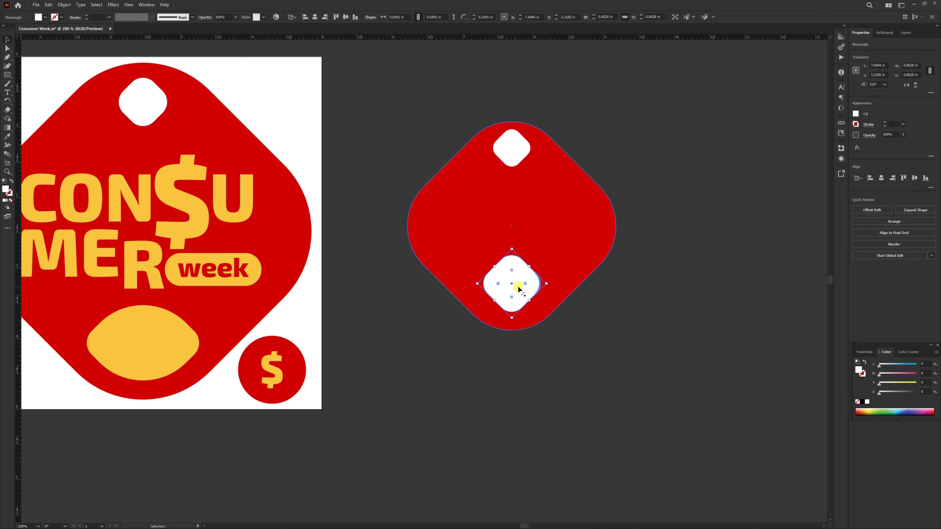
- Reshape the lower white diamond by sharpening its left and right corners and rounding its top and bottom corners to nearly the maximum
{"action": "left_click_drag", "start_coordinate": [526, 284], "coordinate": [536, 284]}
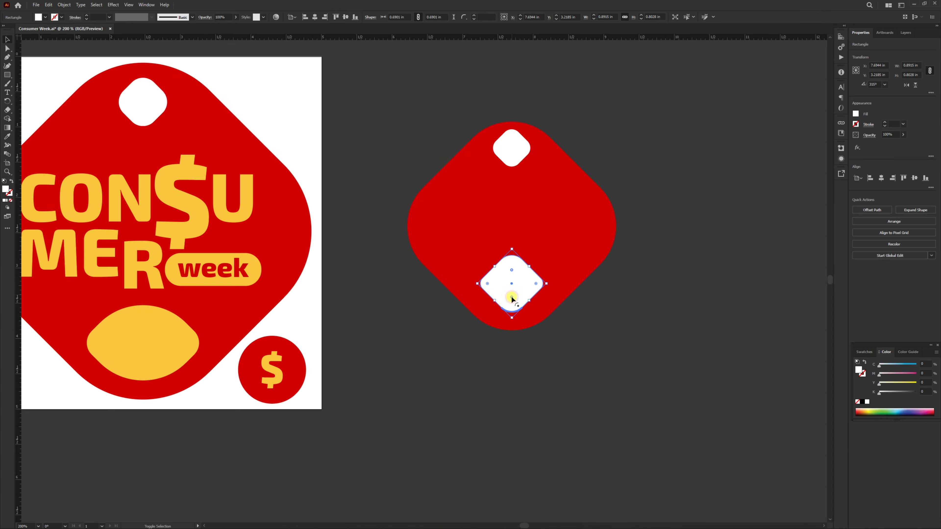
{"action": "scroll", "coordinate": [513, 297], "scroll_direction": "up", "scroll_amount": 2}
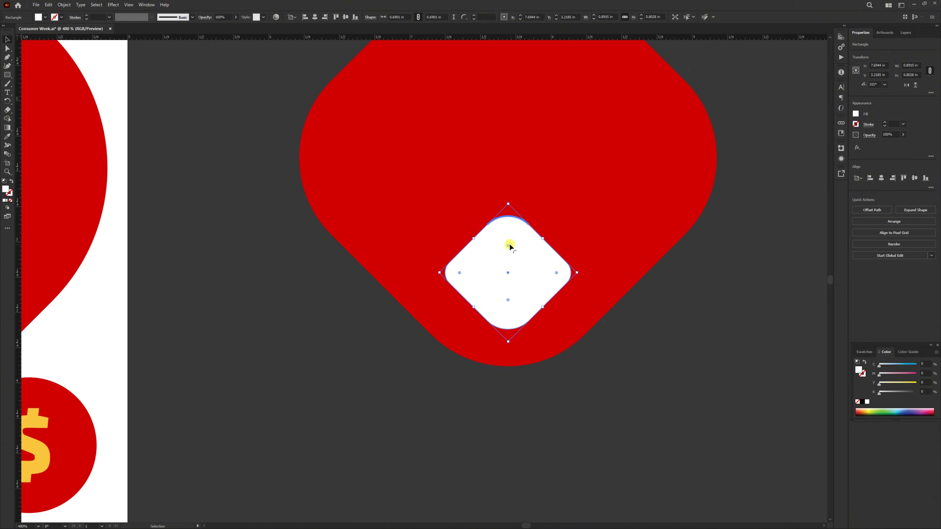
{"action": "left_click_drag", "start_coordinate": [508, 246], "coordinate": [510, 264]}
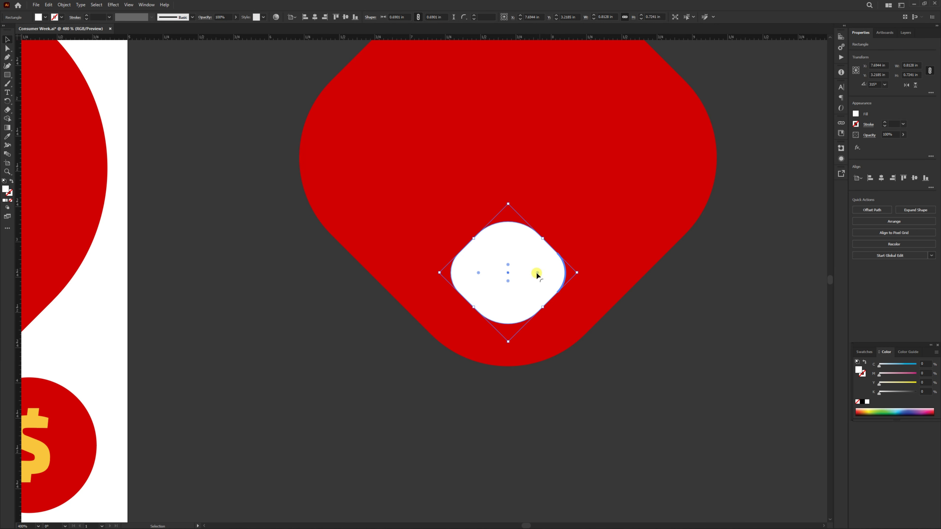
{"action": "left_click", "coordinate": [538, 273]}
{"action": "left_click_drag", "start_coordinate": [478, 273], "coordinate": [456, 270]}
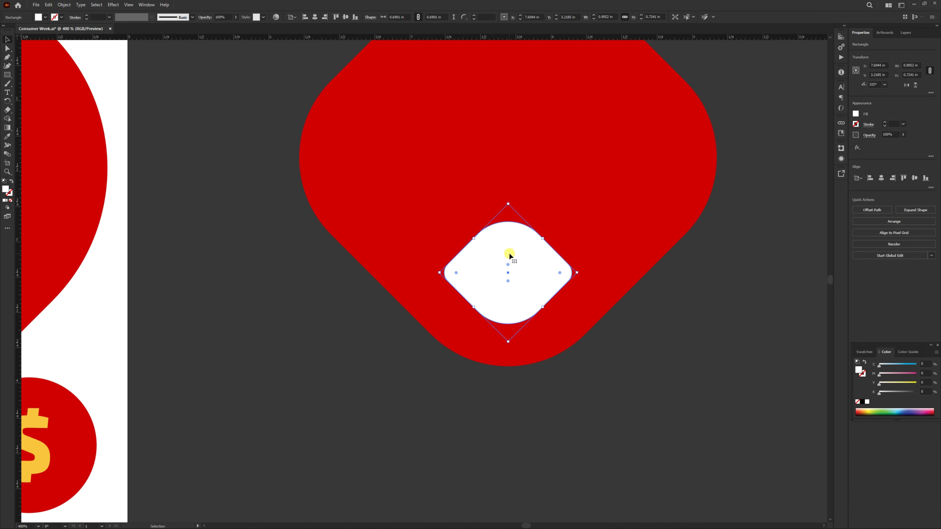
{"action": "left_click", "coordinate": [553, 360]}
{"action": "left_click", "coordinate": [510, 264]}
{"action": "left_click_drag", "start_coordinate": [508, 264], "coordinate": [509, 274]}
- Enlarge the lower white shape downward, scaling its sides proportionally to about 0.81 in
{"action": "scroll", "coordinate": [546, 375], "scroll_direction": "down", "scroll_amount": 2}
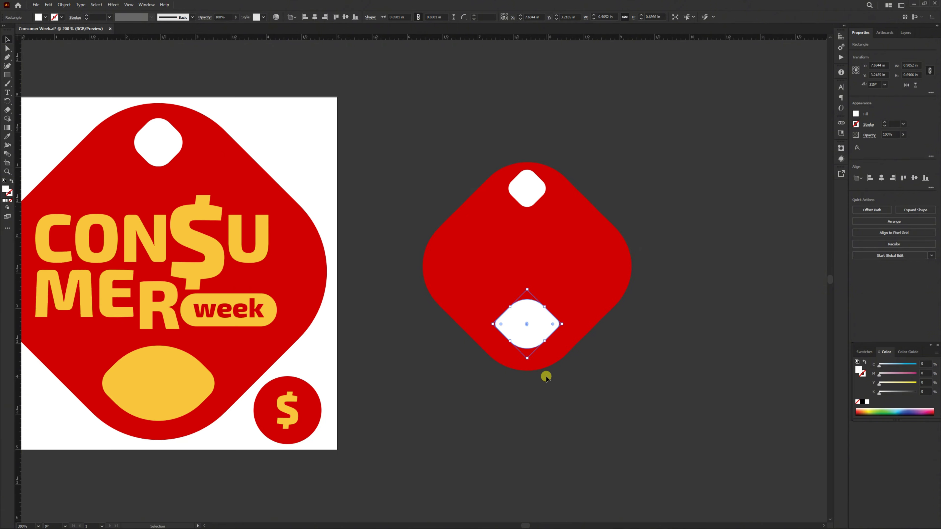
{"action": "left_click_drag", "start_coordinate": [528, 358], "coordinate": [530, 374]}
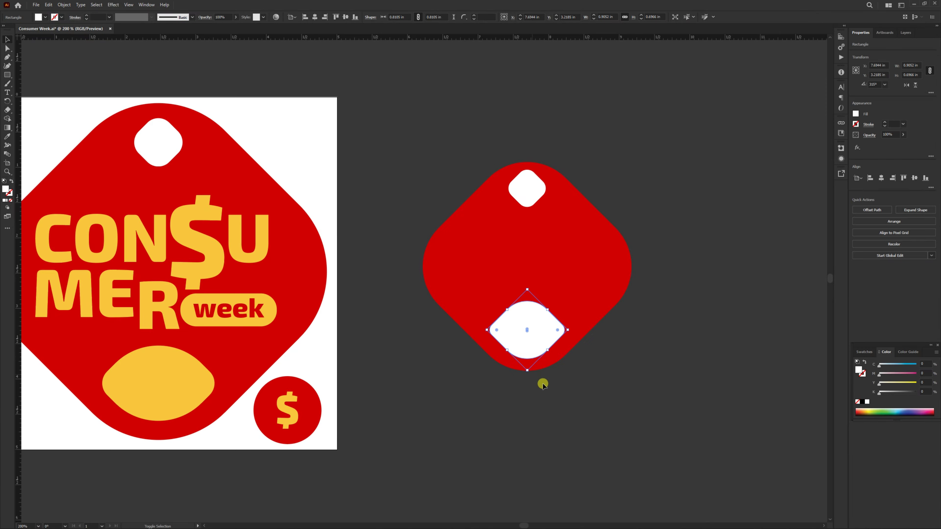
{"action": "left_click", "coordinate": [550, 397]}
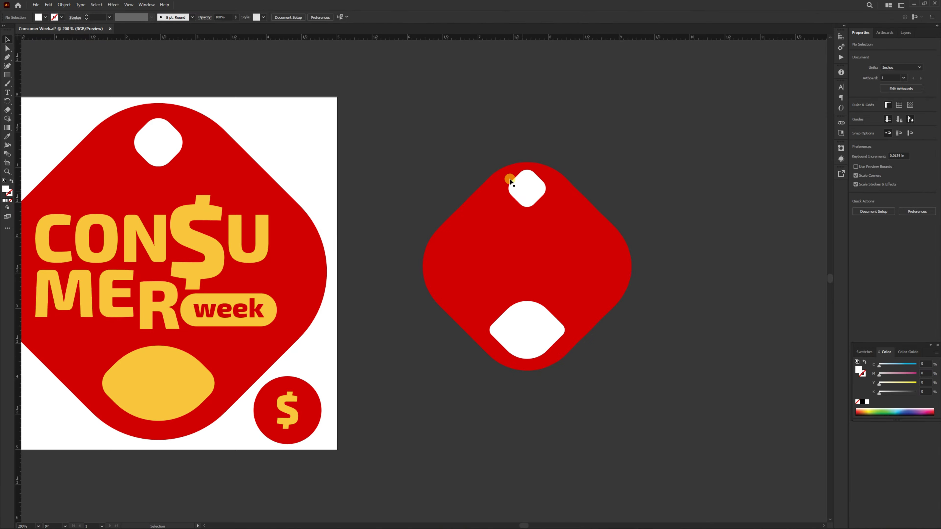
- Align the red tag shape and both white shapes to a common horizontal center
{"action": "scroll", "coordinate": [517, 181], "scroll_direction": "down", "scroll_amount": 1}
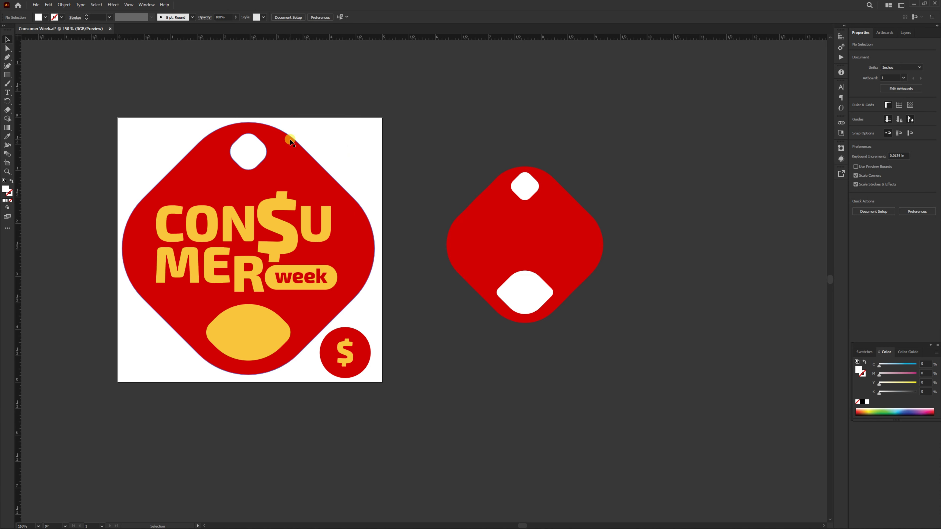
{"action": "scroll", "coordinate": [243, 121], "scroll_direction": "up", "scroll_amount": 1}
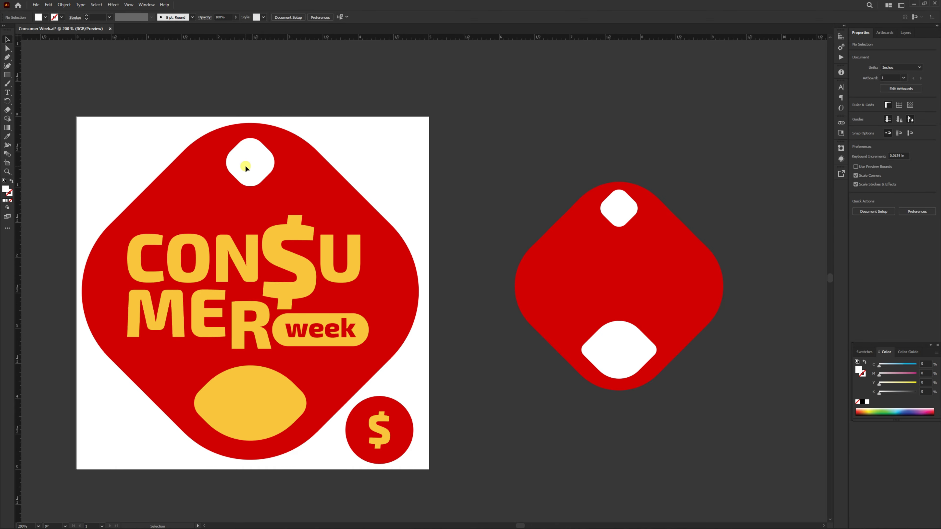
{"action": "scroll", "coordinate": [336, 201], "scroll_direction": "down", "scroll_amount": 1}
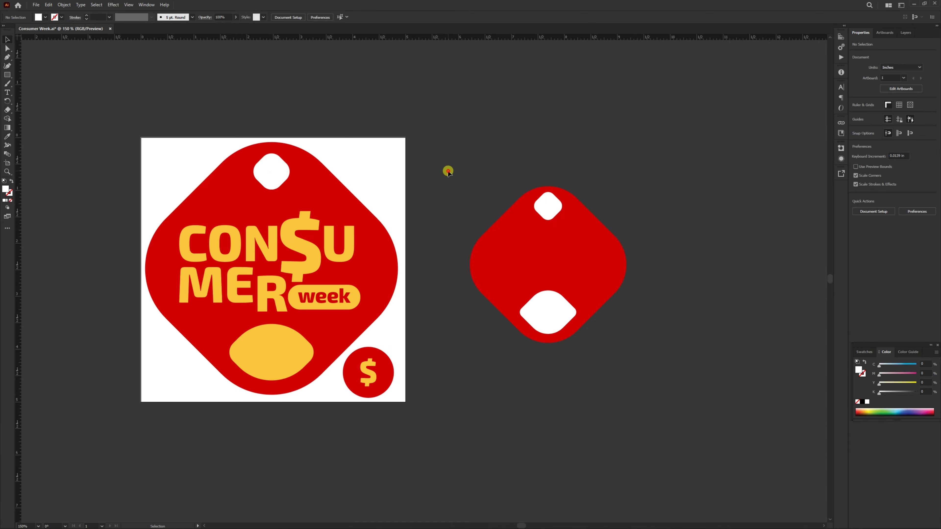
{"action": "scroll", "coordinate": [675, 217], "scroll_direction": "up", "scroll_amount": 1}
{"action": "scroll", "coordinate": [528, 207], "scroll_direction": "up", "scroll_amount": 1}
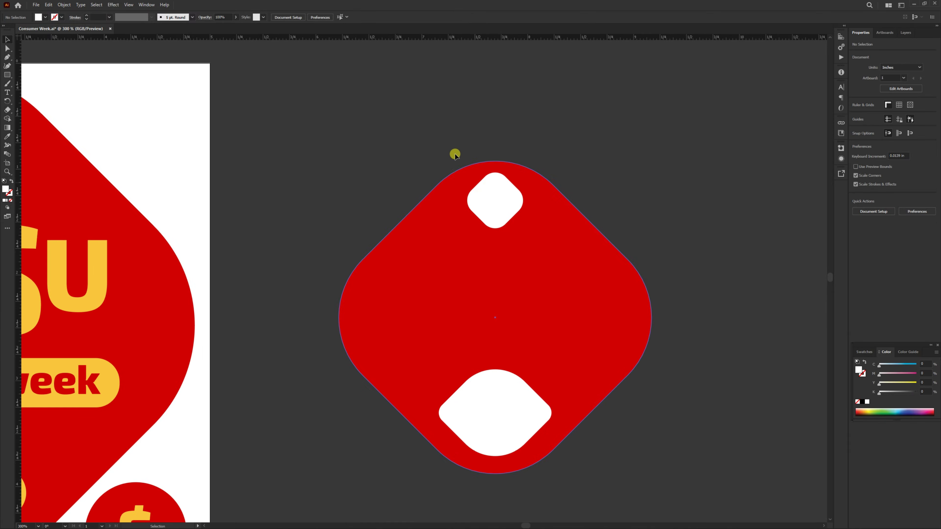
{"action": "left_click_drag", "start_coordinate": [449, 141], "coordinate": [566, 483]}
{"action": "left_click", "coordinate": [881, 179]}
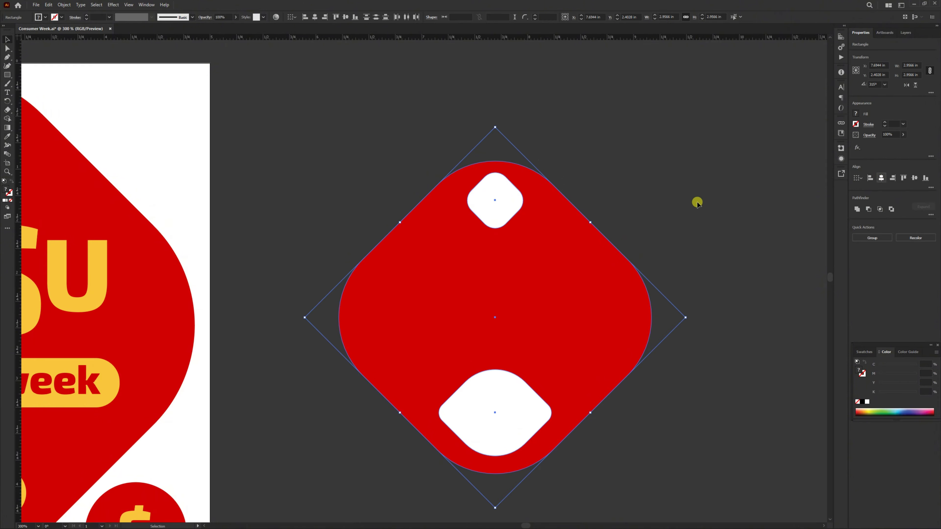
{"action": "left_click", "coordinate": [541, 152]}
- Cut the small upper white diamond out of the red tag shape with Minus Front to form the hanging hole
{"action": "left_click", "coordinate": [488, 204]}
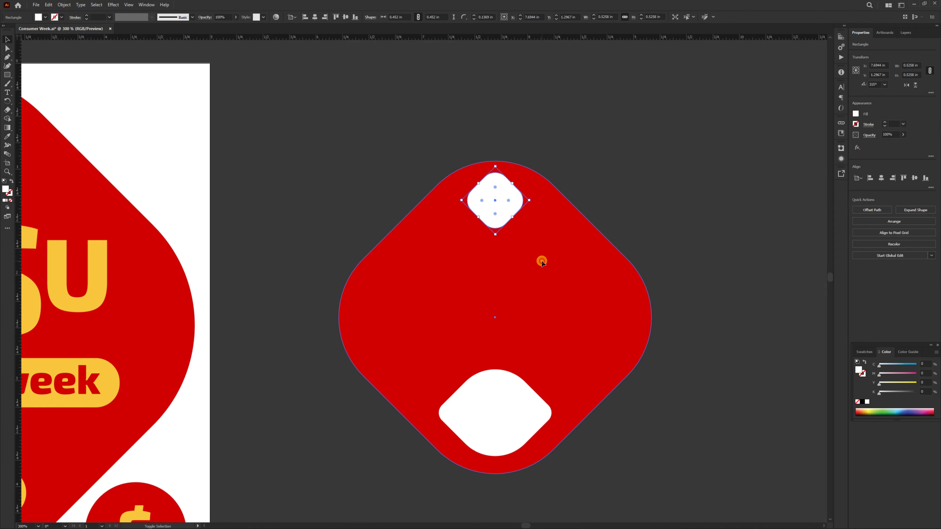
{"action": "left_click", "coordinate": [540, 260], "text": "shift"}
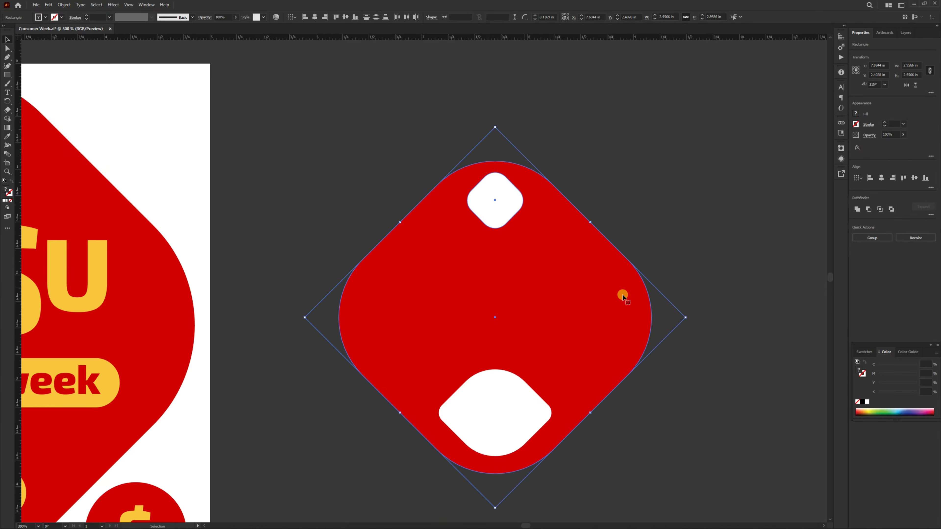
{"action": "left_click", "coordinate": [867, 209]}
{"action": "left_click", "coordinate": [689, 196]}
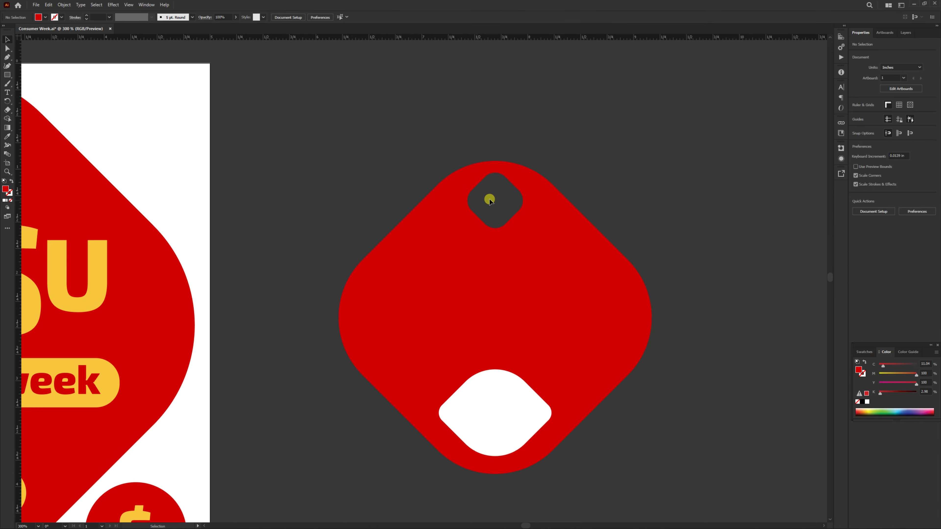
- Inspect how the finished design's red tag shape and the individual C, O, N and dollar-sign characters are built
{"action": "scroll", "coordinate": [500, 201], "scroll_direction": "down", "scroll_amount": 3}
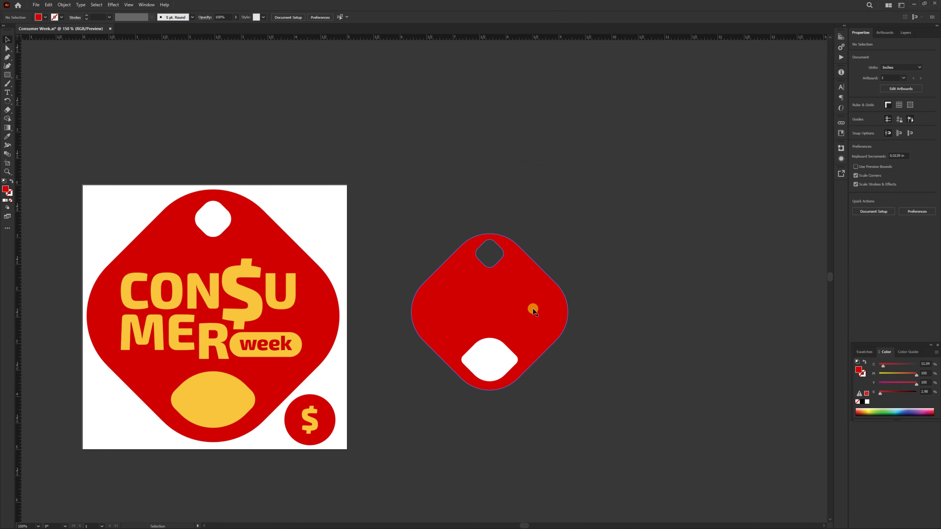
{"action": "scroll", "coordinate": [473, 317], "scroll_direction": "up", "scroll_amount": 1}
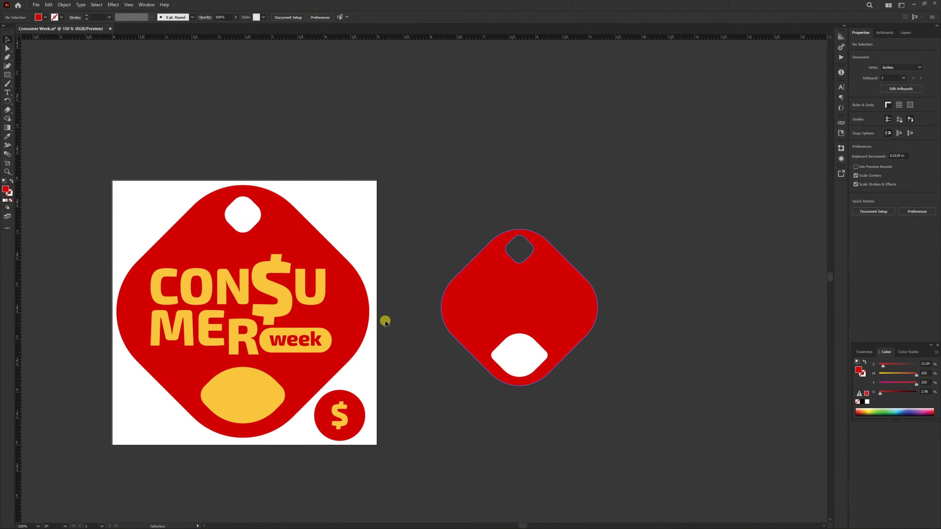
{"action": "left_click", "coordinate": [358, 319]}
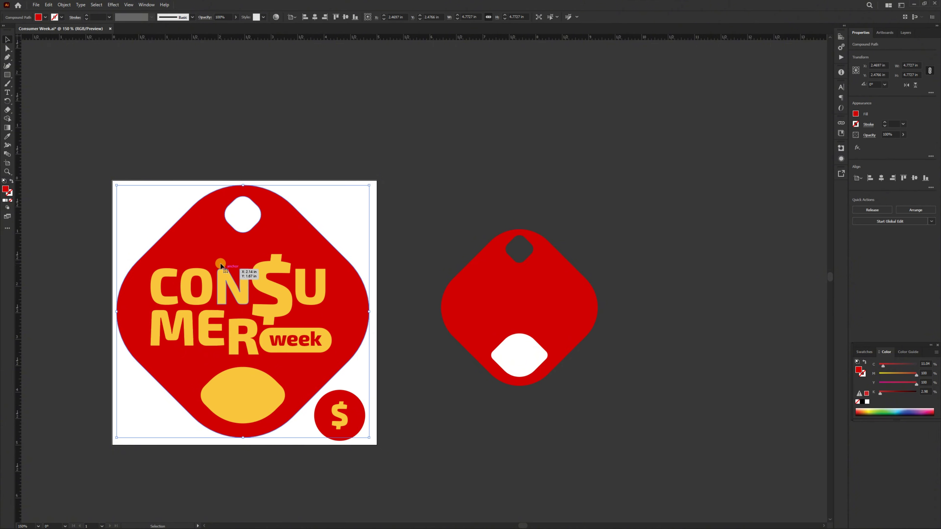
{"action": "scroll", "coordinate": [411, 239], "scroll_direction": "down", "scroll_amount": 1}
{"action": "left_click", "coordinate": [414, 242]}
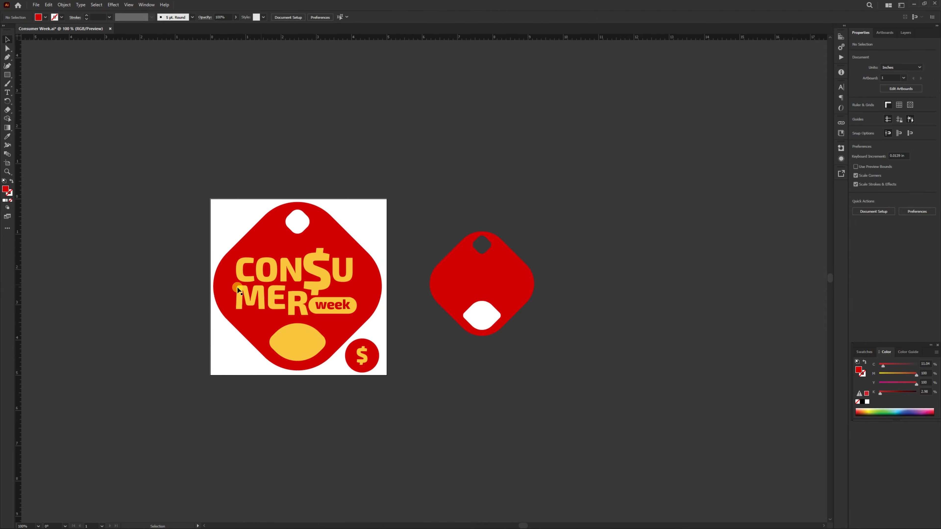
{"action": "scroll", "coordinate": [241, 284], "scroll_direction": "up", "scroll_amount": 1}
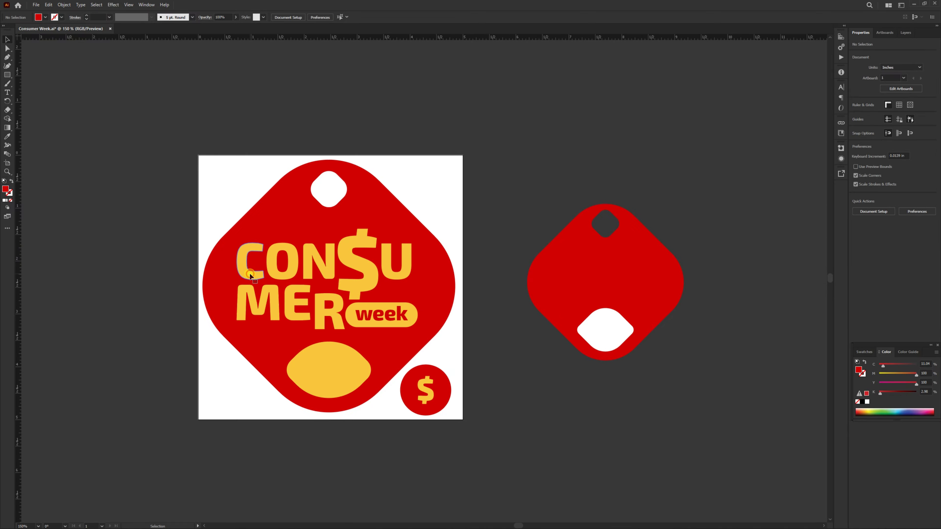
{"action": "left_click", "coordinate": [251, 276]}
{"action": "left_click", "coordinate": [289, 267]}
{"action": "left_click", "coordinate": [308, 266]}
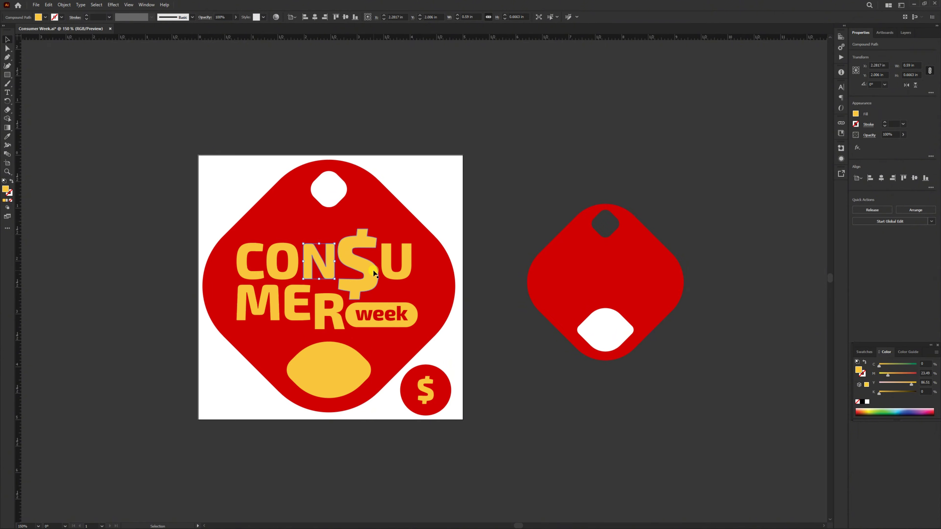
{"action": "left_click", "coordinate": [372, 276]}
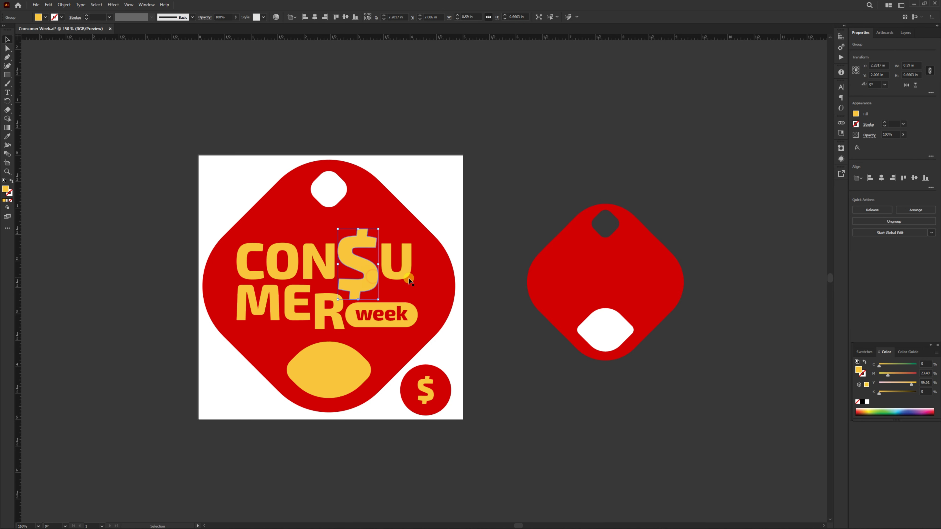
{"action": "left_click", "coordinate": [488, 304]}
{"action": "scroll", "coordinate": [425, 414], "scroll_direction": "up", "scroll_amount": 1}
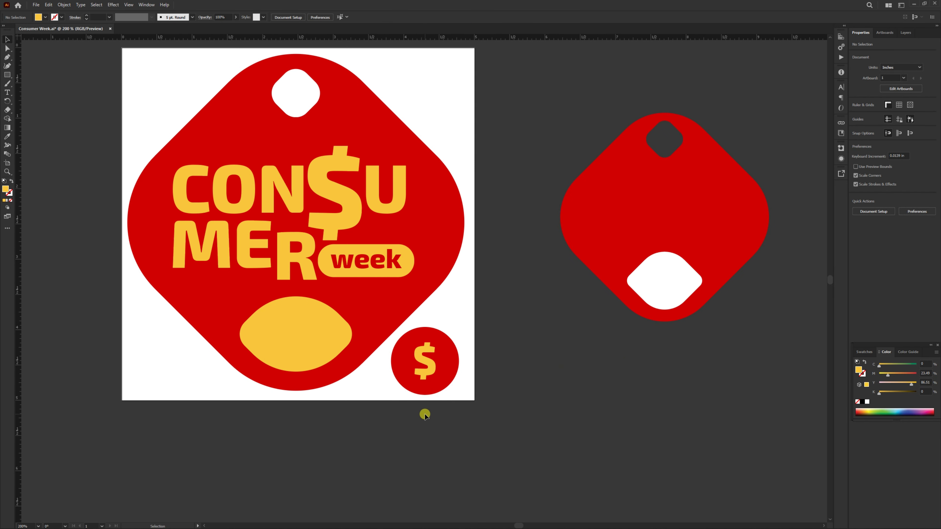
- Inspect the small red circle badge near the artboard's lower corner and its yellow dollar sign
{"action": "scroll", "coordinate": [425, 413], "scroll_direction": "up", "scroll_amount": 2}
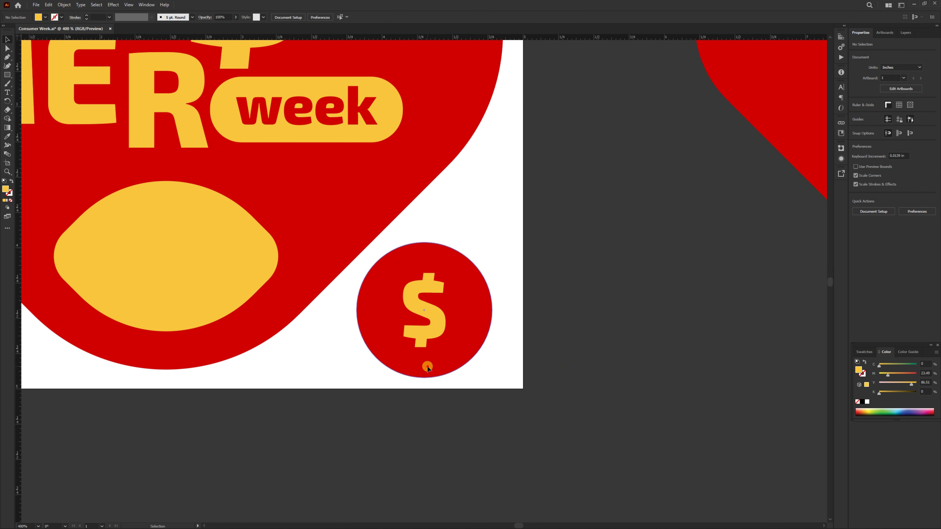
{"action": "left_click", "coordinate": [427, 367]}
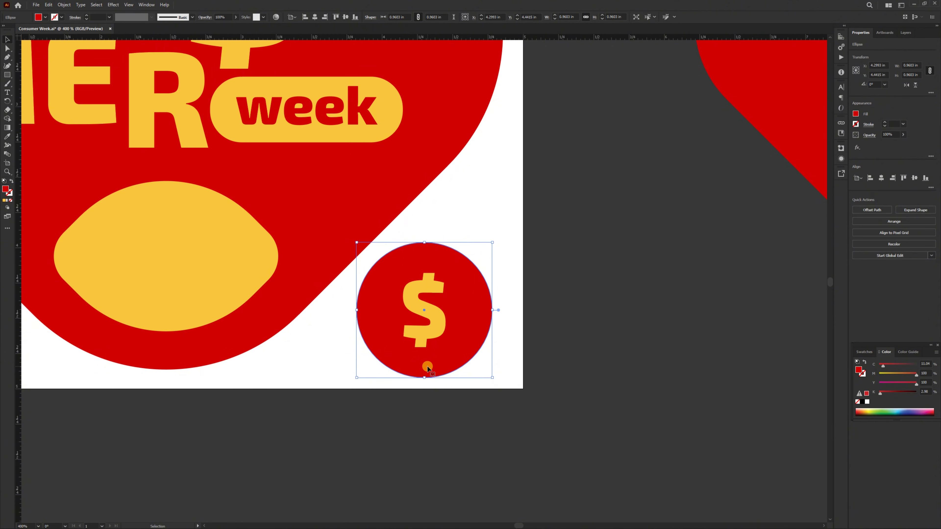
{"action": "left_click", "coordinate": [431, 329]}
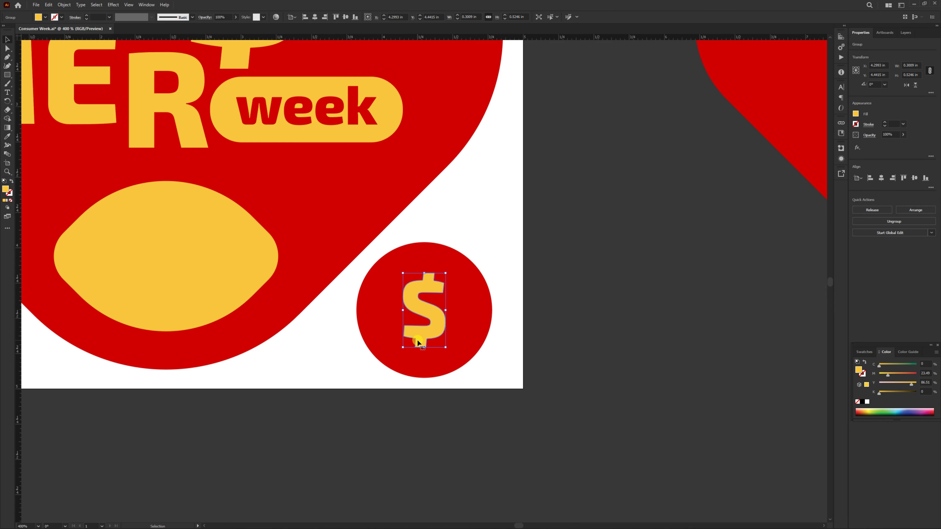
- Delete the practice tag shape and its white lower shape beside the artboard, leaving only the finished design
{"action": "scroll", "coordinate": [417, 342], "scroll_direction": "down", "scroll_amount": 3}
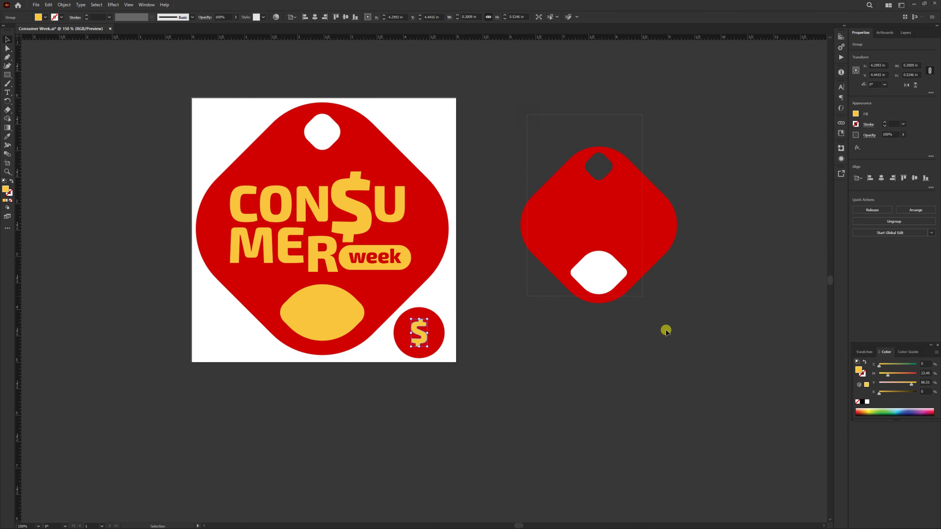
{"action": "key", "text": "ctrl+z"}
{"action": "key", "text": "ctrl+z"}
{"action": "left_click", "coordinate": [643, 330]}
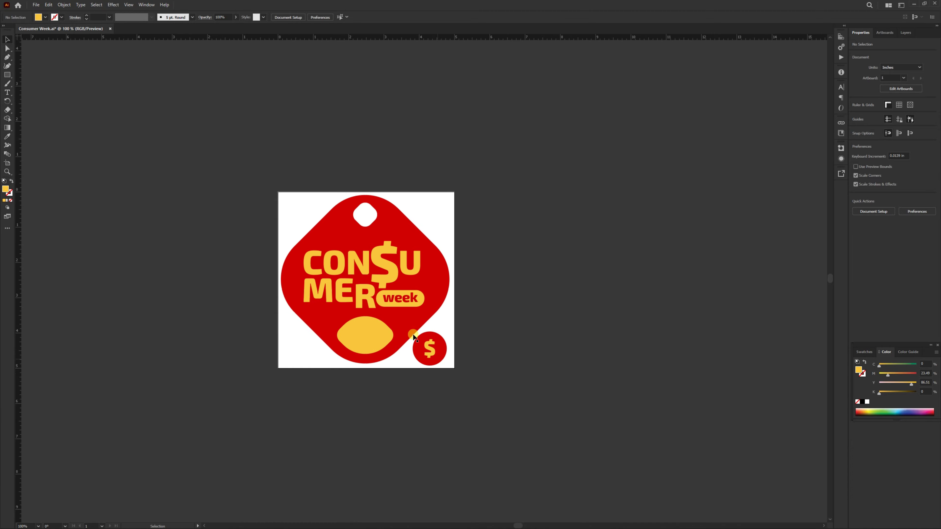
- Convert the red "week" text in the yellow pill to outlines and clear the selection
{"action": "left_click_drag", "start_coordinate": [318, 274], "coordinate": [385, 328]}
{"action": "left_click", "coordinate": [418, 313]}
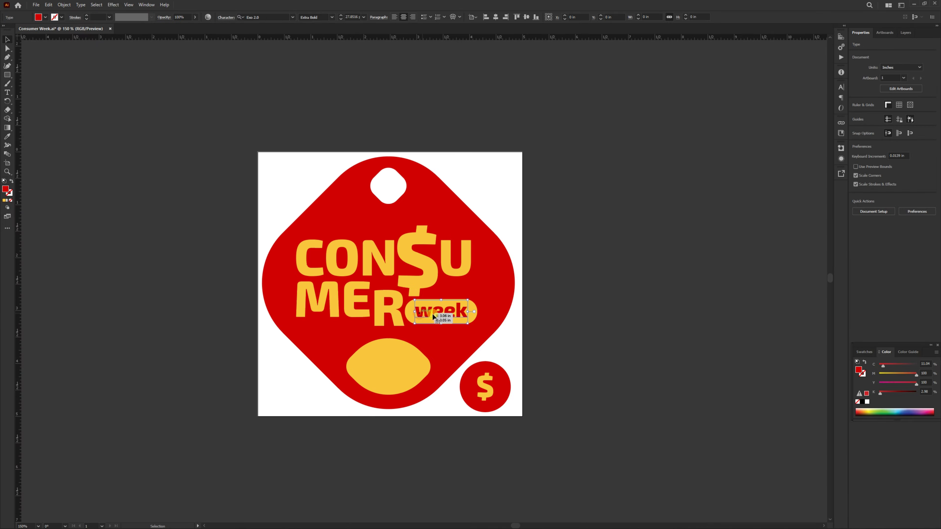
{"action": "left_click_drag", "start_coordinate": [460, 315], "coordinate": [448, 316]}
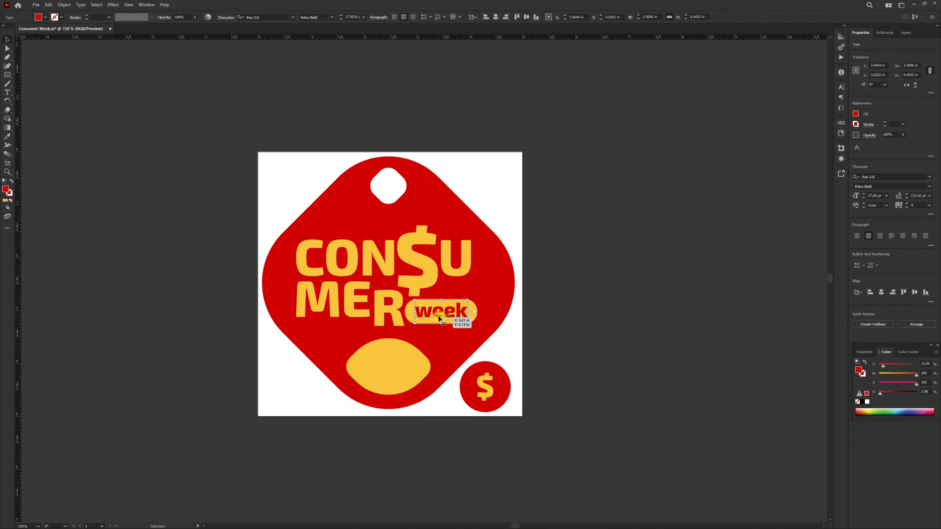
{"action": "key", "text": "ctrl+equal"}
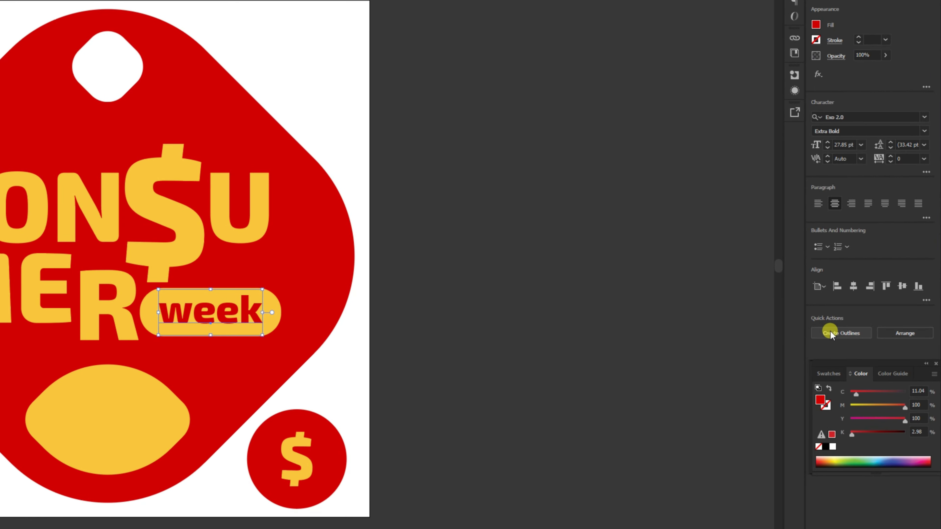
{"action": "left_click", "coordinate": [831, 334]}
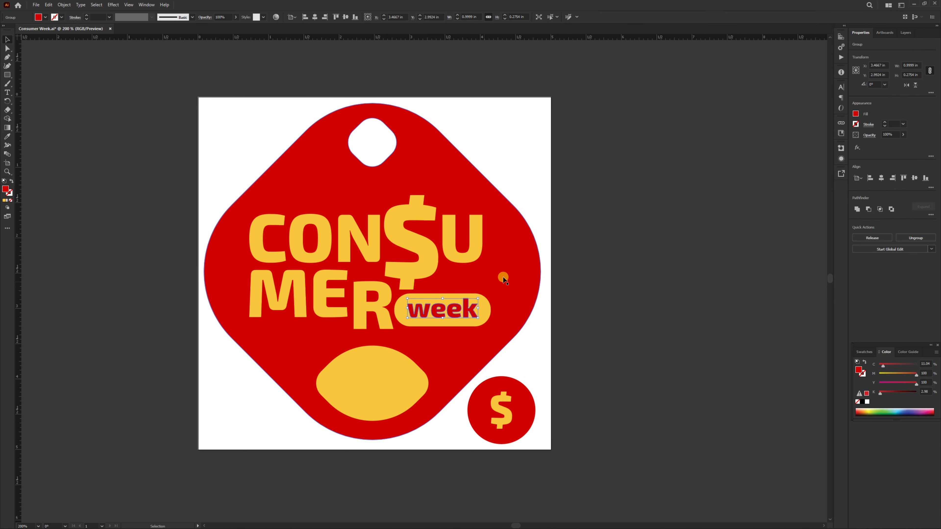
{"action": "left_click", "coordinate": [481, 263]}
{"action": "left_click", "coordinate": [328, 168]}
{"action": "scroll", "coordinate": [419, 188], "scroll_direction": "down", "scroll_amount": 1}
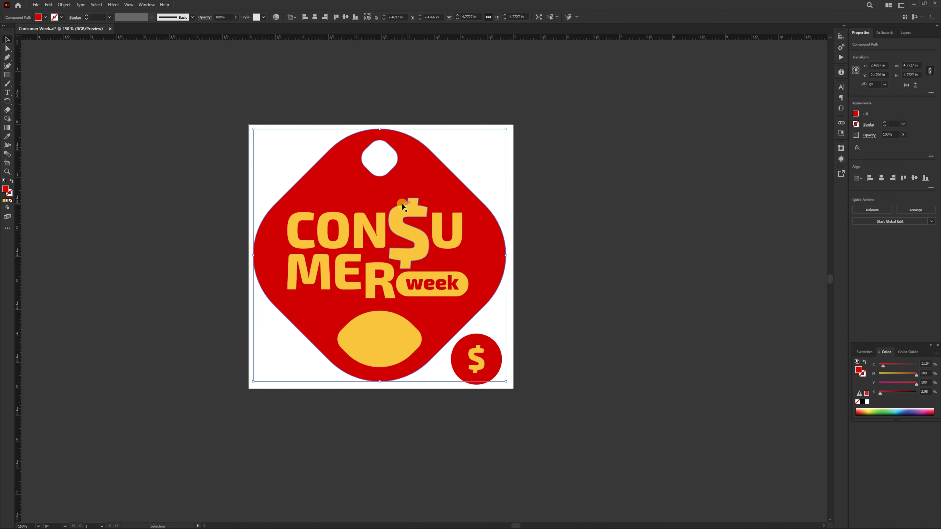
{"action": "left_click", "coordinate": [191, 186]}
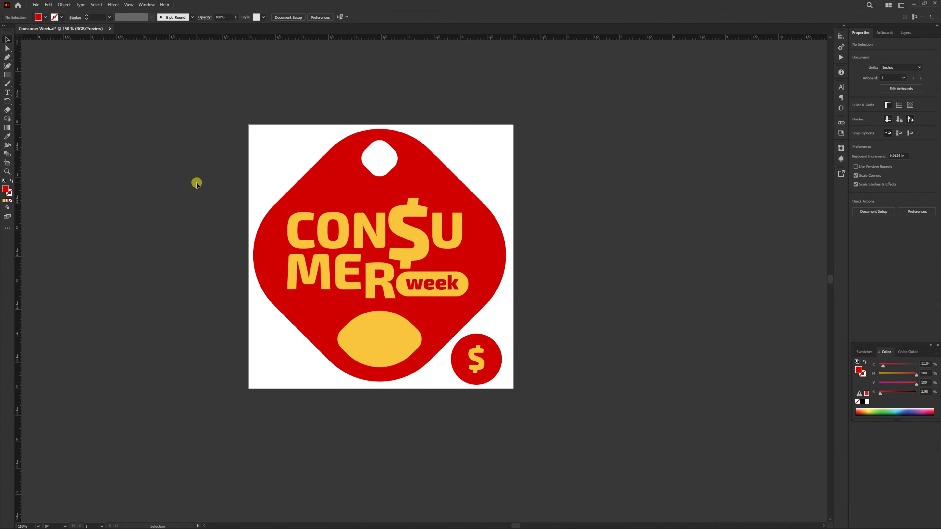
- Save the design under the name Consumer Week in Adobe Illustrator (*.AI) format, replacing the existing file
{"action": "left_click", "coordinate": [36, 5]}
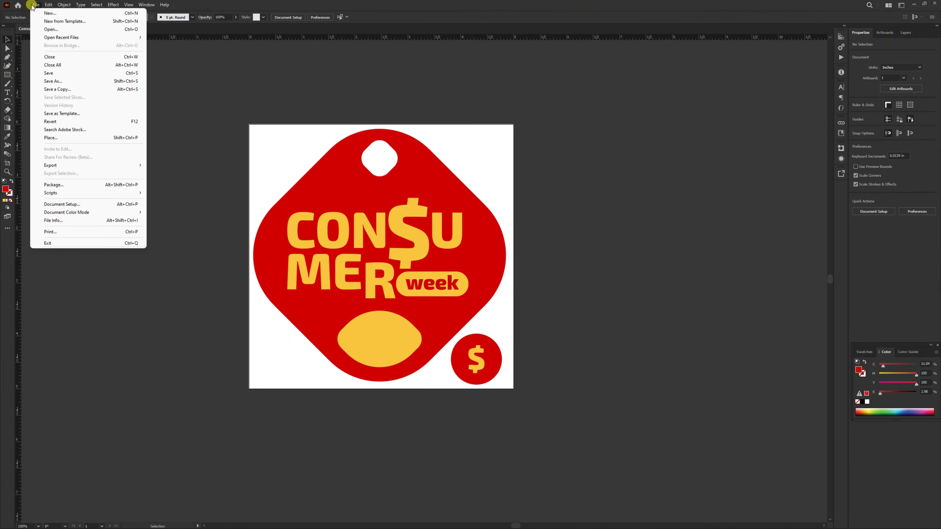
{"action": "left_click", "coordinate": [71, 80]}
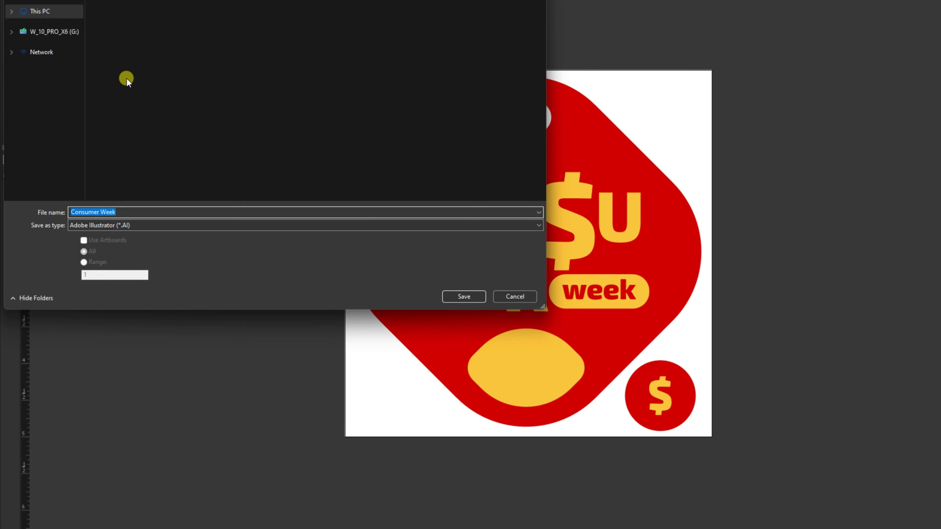
{"action": "left_click", "coordinate": [122, 210]}
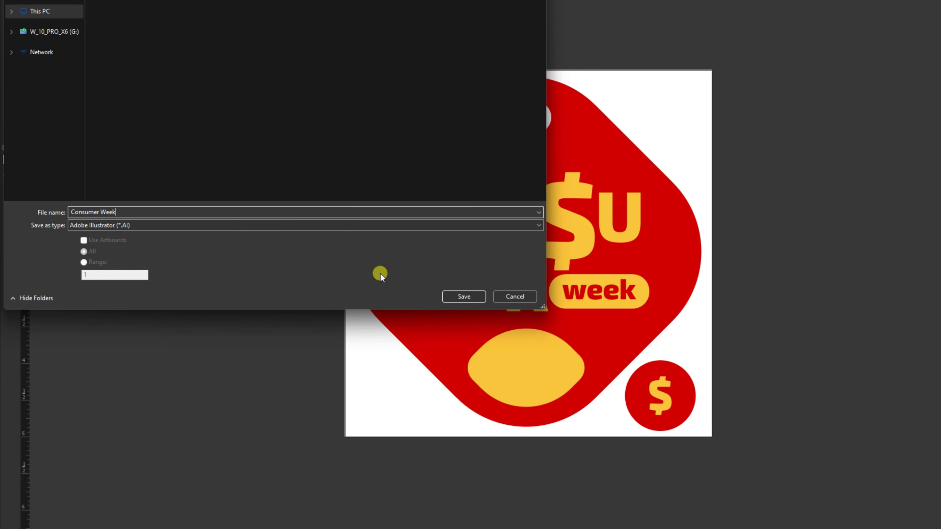
{"action": "left_click", "coordinate": [450, 297]}
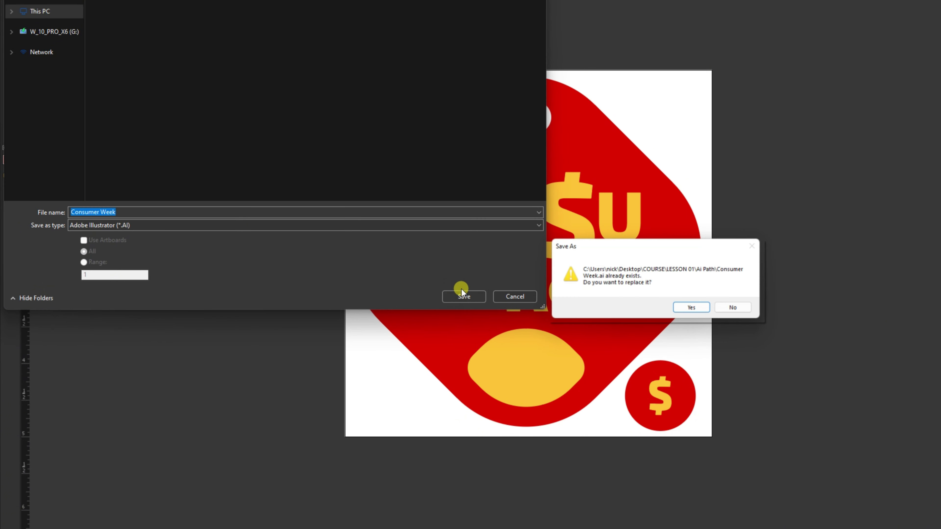
{"action": "left_click", "coordinate": [688, 305]}
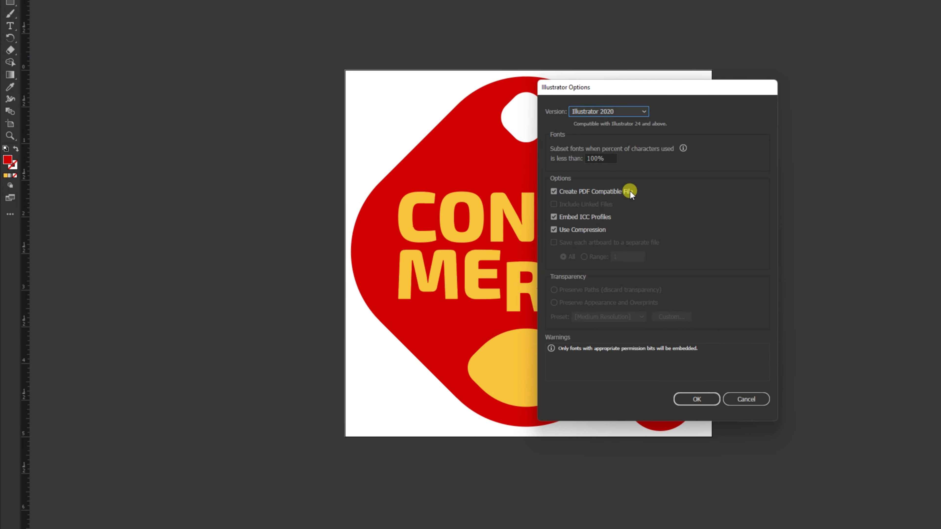
- Set the saved file's version to the legacy Illustrator 3 format and complete the save
{"action": "left_click_drag", "start_coordinate": [607, 95], "coordinate": [581, 87]}
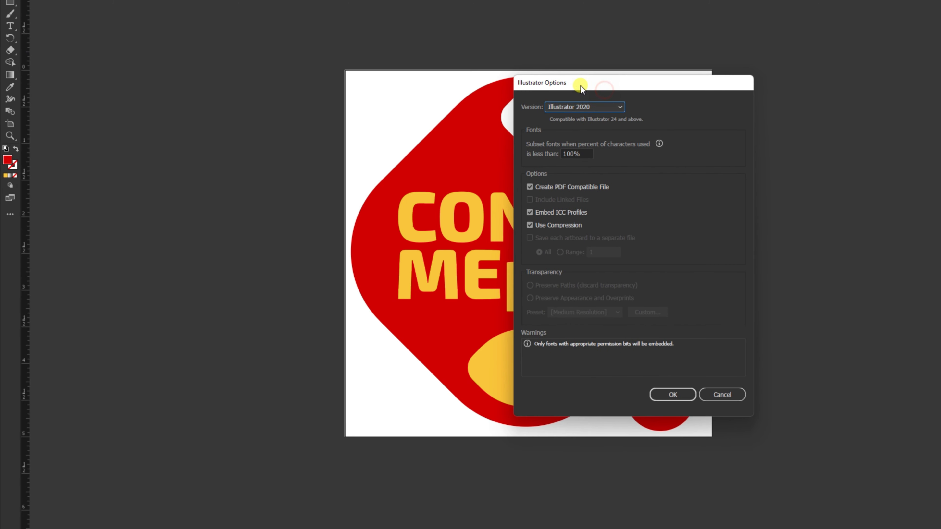
{"action": "left_click", "coordinate": [582, 106]}
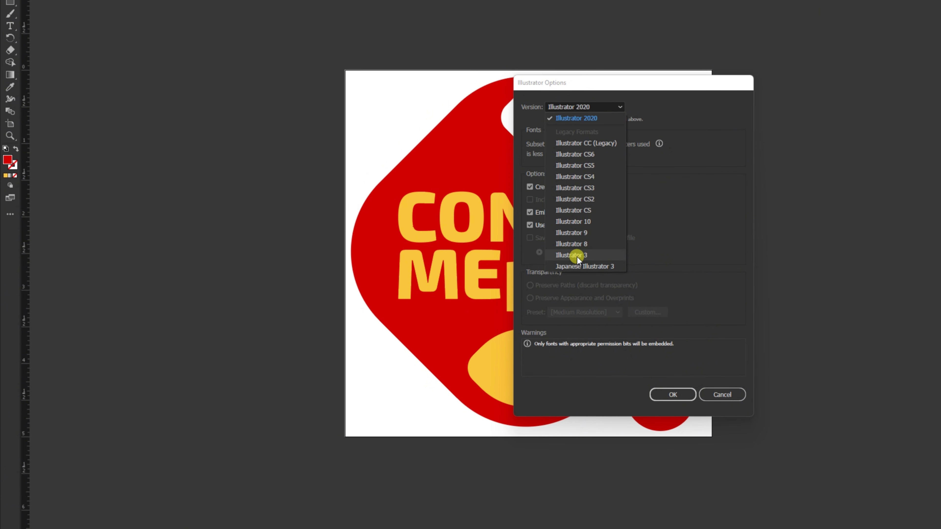
{"action": "left_click", "coordinate": [588, 255]}
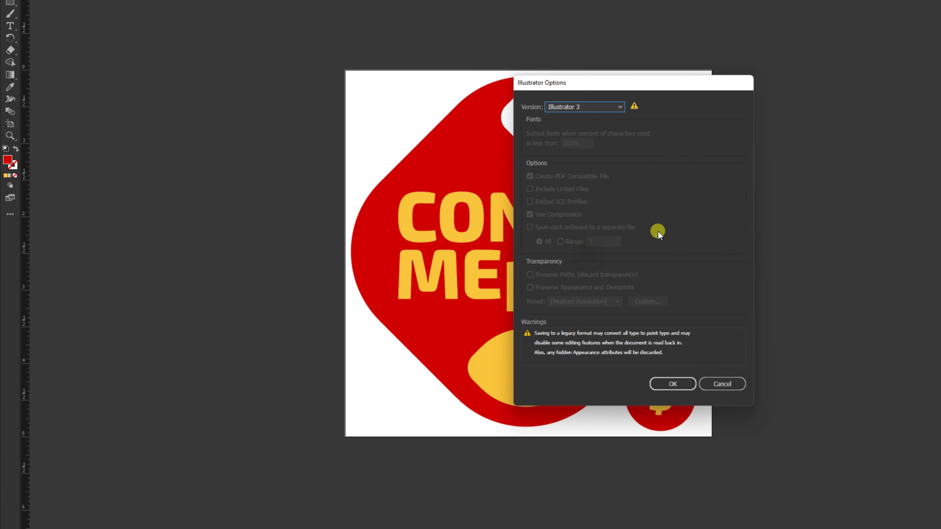
{"action": "left_click", "coordinate": [590, 368]}
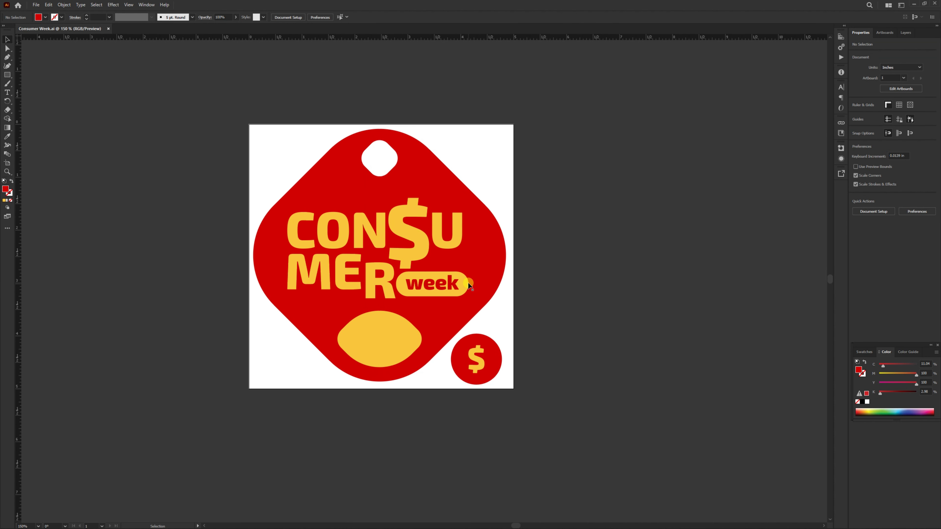